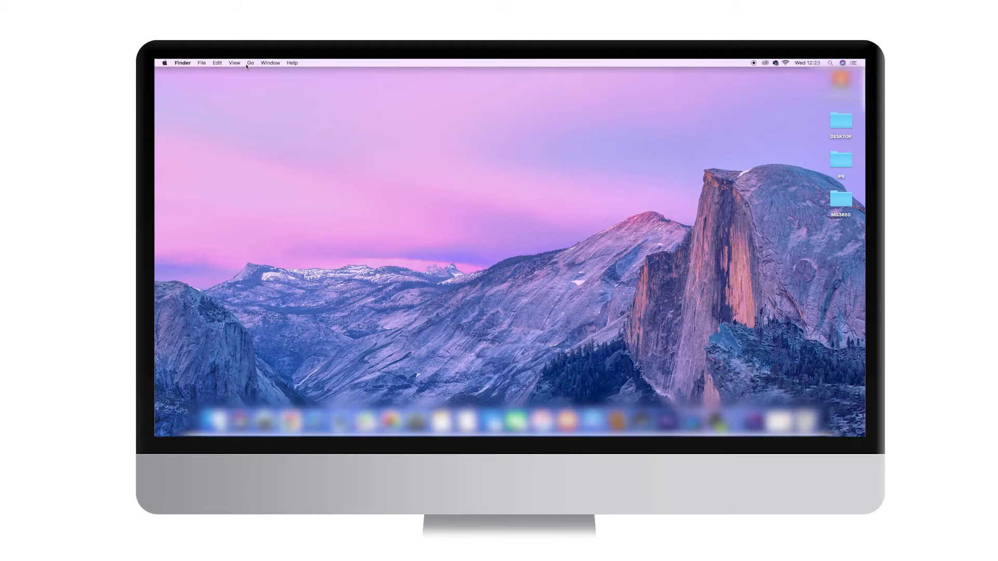
# Expand Applications > Canon Utilities > IJ Scan Utility to find the Canon apps, then search 'ij scan'
pyautogui.click(247, 64)
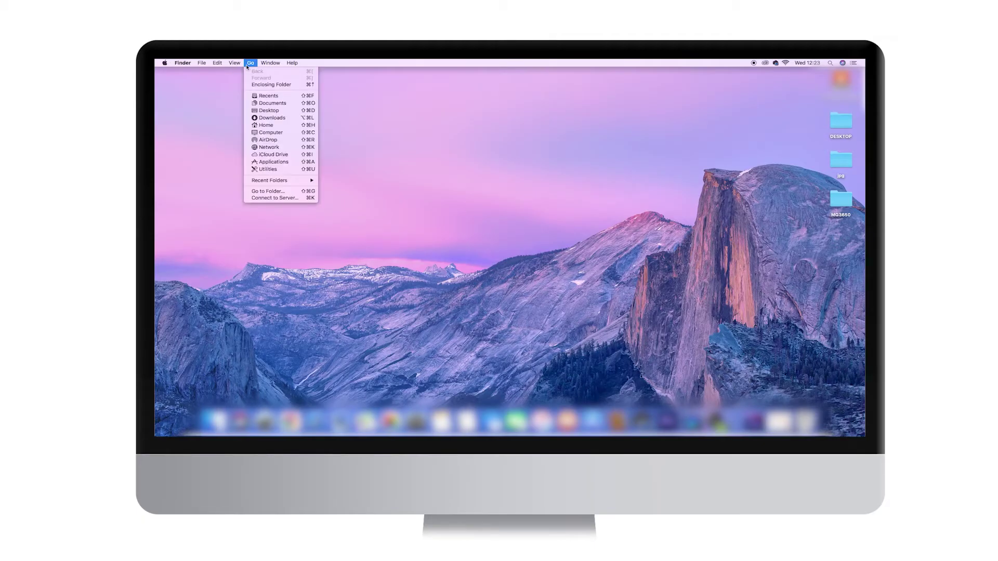
pyautogui.click(280, 163)
pyautogui.click(442, 154)
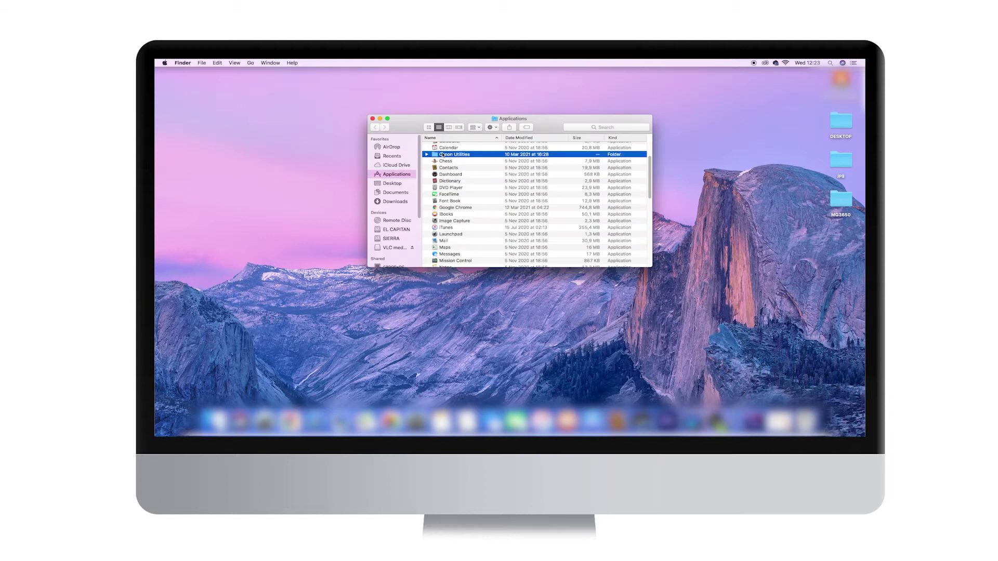
pyautogui.click(427, 154)
pyautogui.click(461, 214)
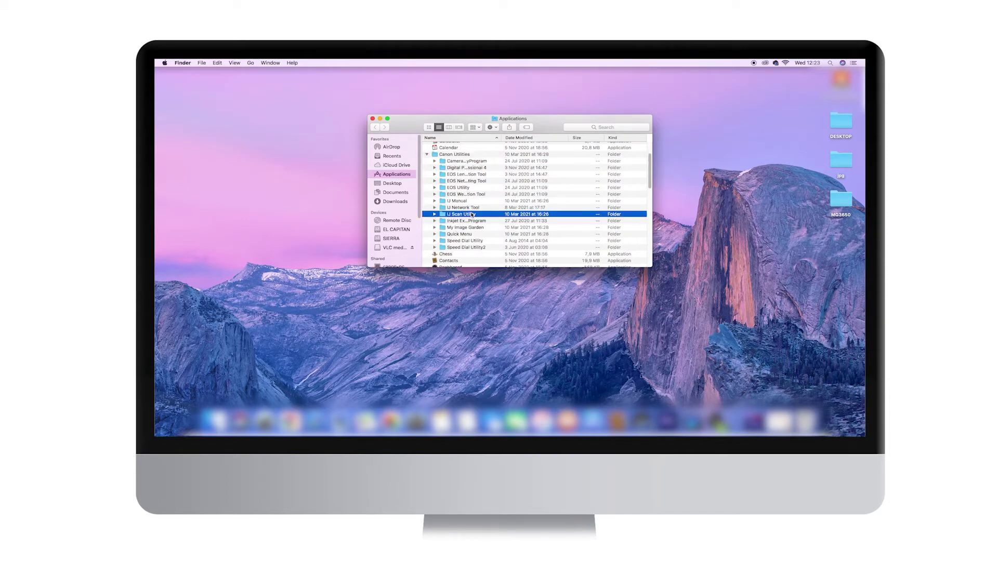
pyautogui.click(435, 214)
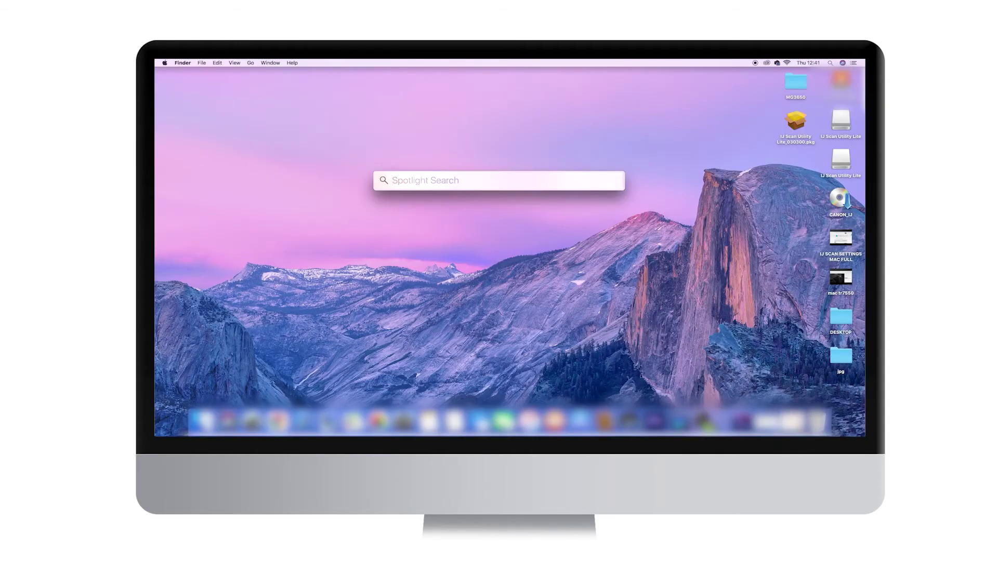
pyautogui.write('ij scan')
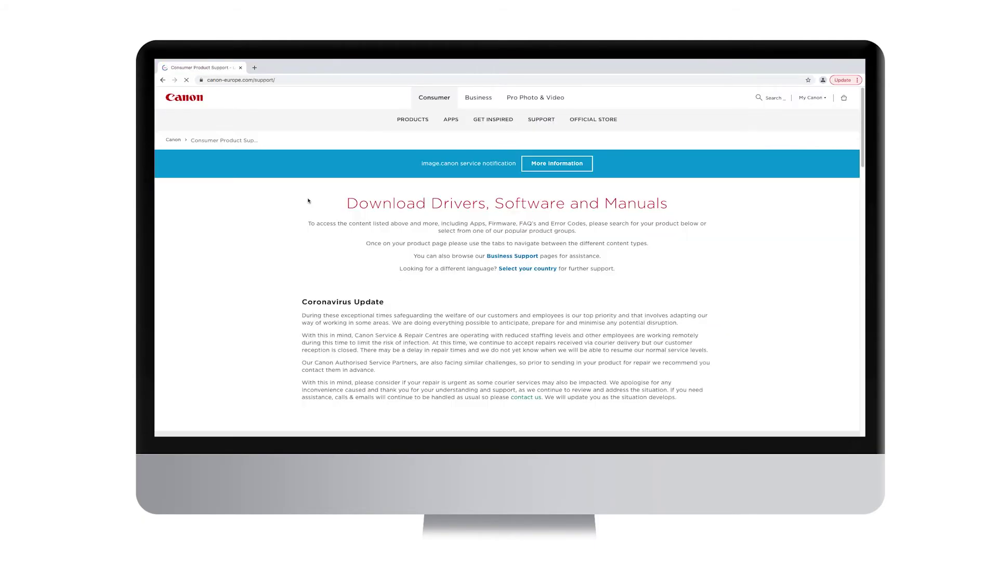
# Search the Canon support site for 'tr755' and open the PIXMA TR7550 support page
pyautogui.scroll(-5, 395, 281)
pyautogui.click(393, 304)
pyautogui.write('tr7550')
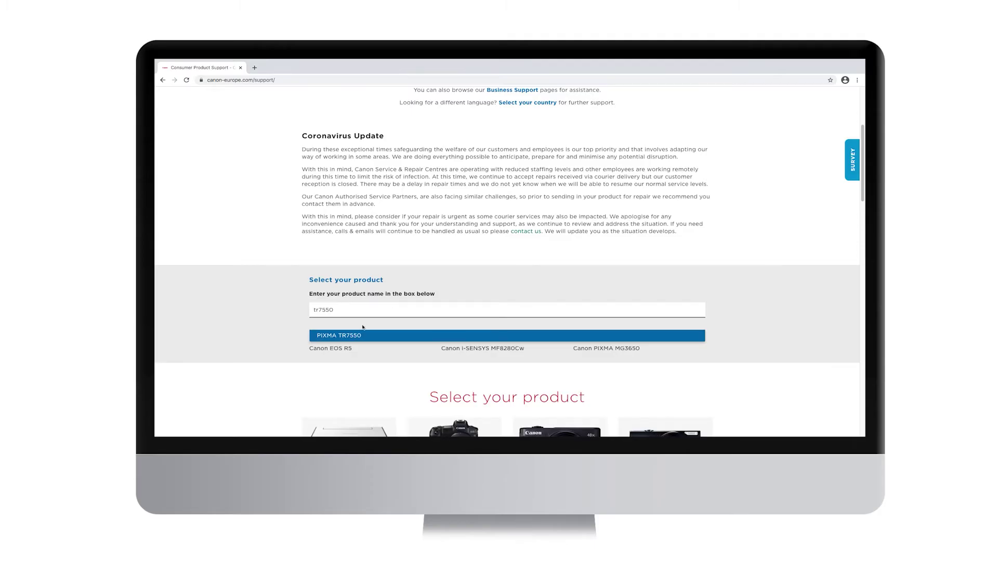
pyautogui.click(356, 333)
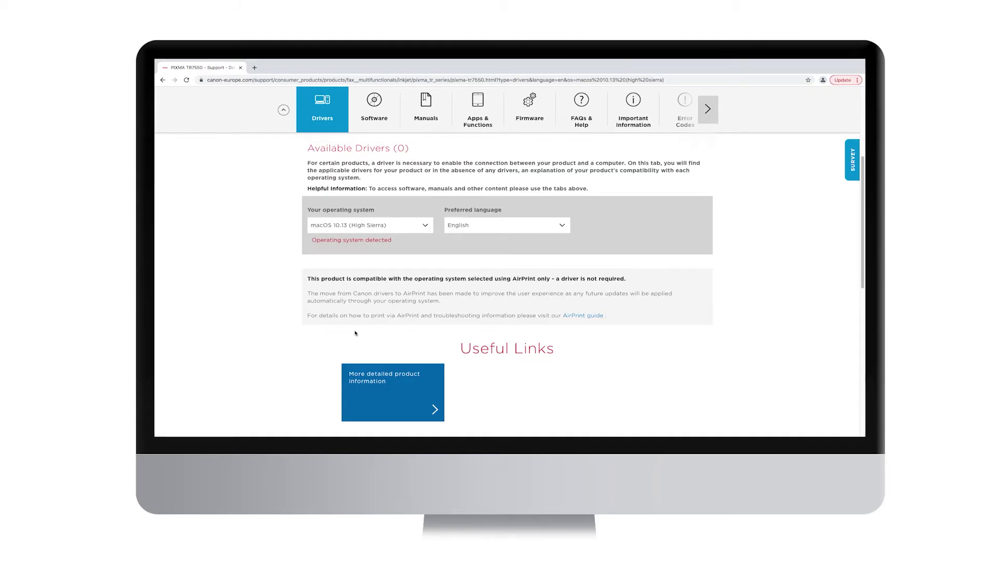
# Download IJ Scan Utility Lite Ver.3.3.0 (Mac) from the printer's Software section
pyautogui.scroll(5, 356, 333)
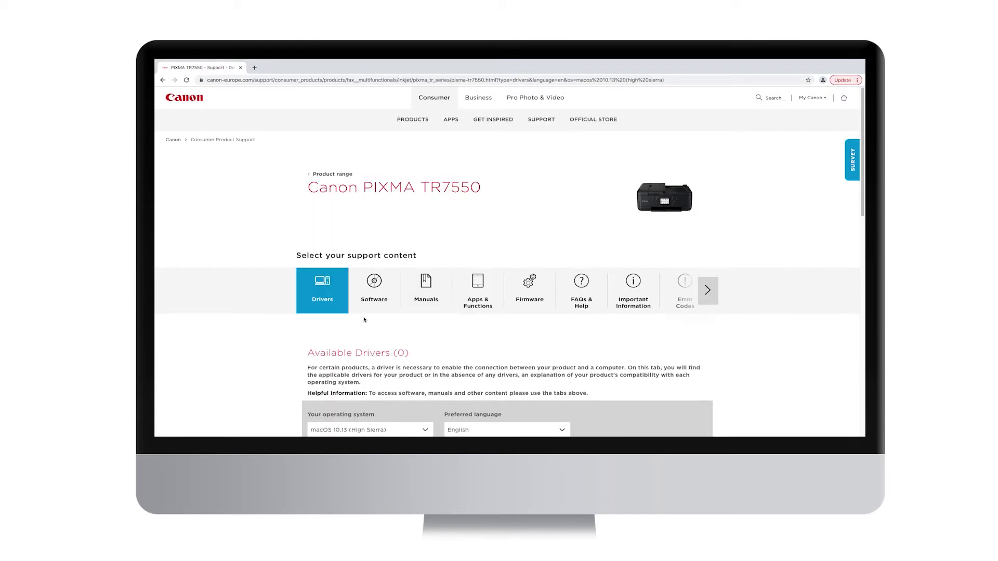
pyautogui.click(374, 284)
pyautogui.scroll(-10, 378, 300)
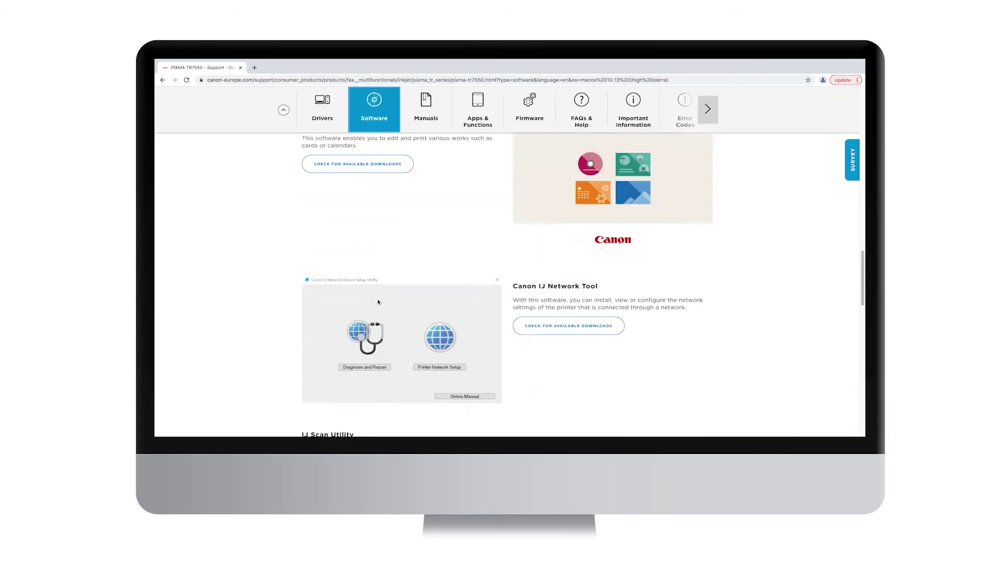
pyautogui.click(378, 303)
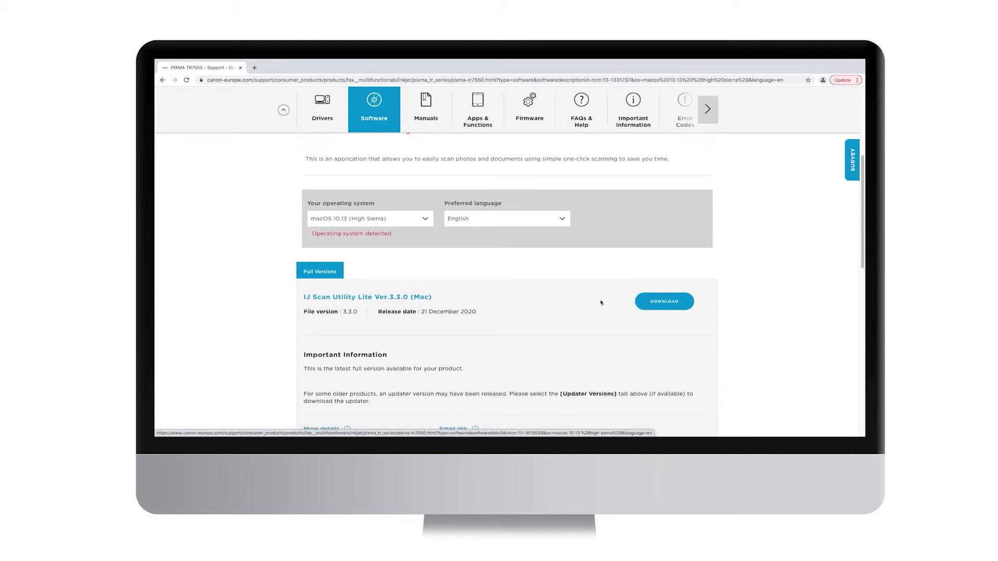
pyautogui.click(669, 306)
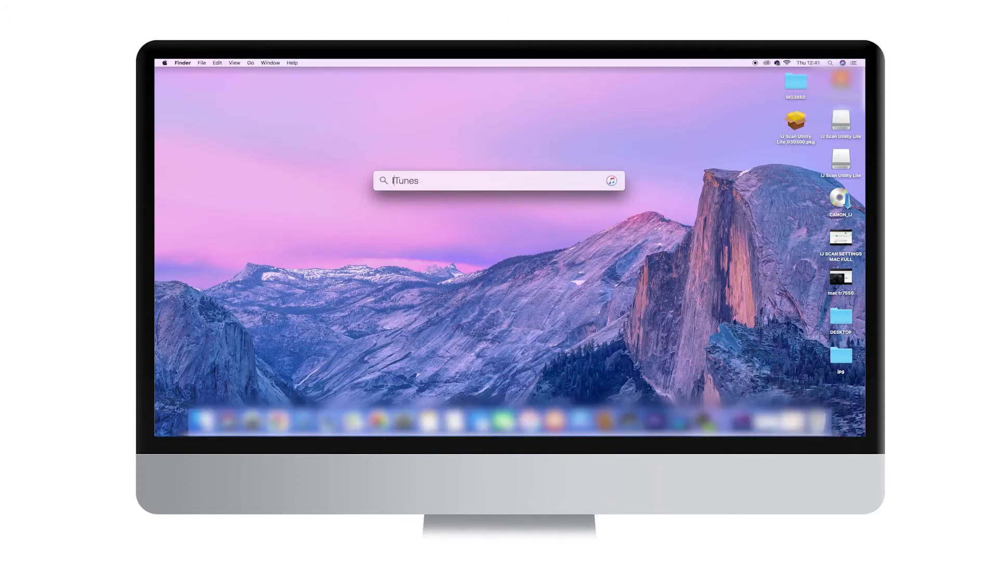
# Launch Canon IJ Scan Utility Lite by searching 'IJ SCAN UTILITY LITE' in Spotlight
pyautogui.write('IJ SCAN UTILITY LITE')
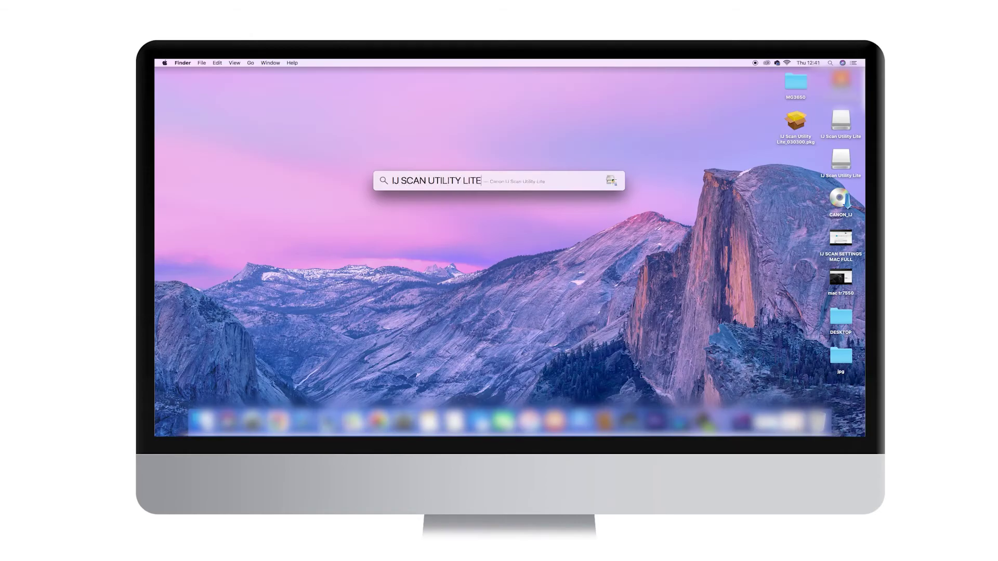
pyautogui.press('Return')
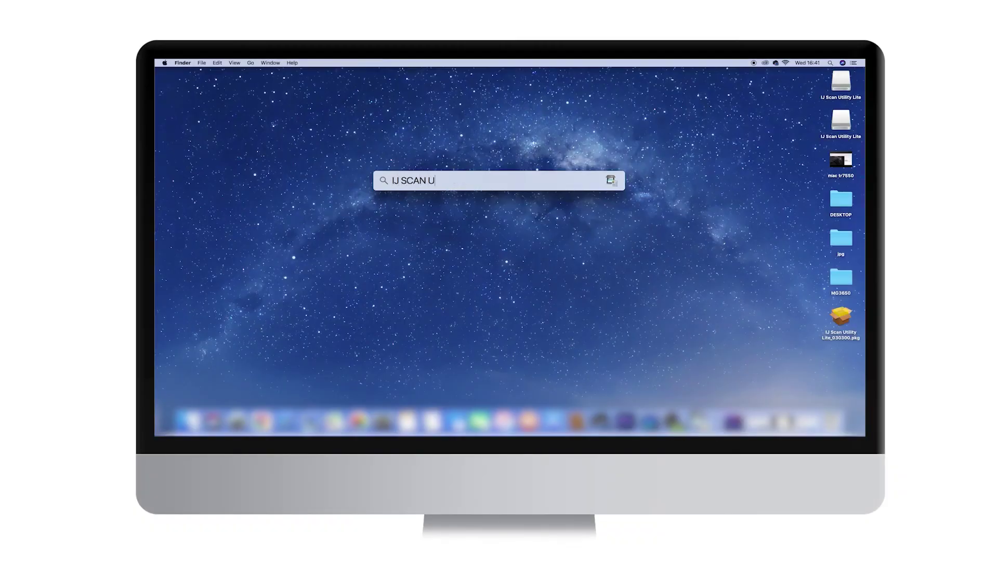
# Launch IJ Scan Utility Lite, select the Canon TR7500 series scanner, and open its Settings
pyautogui.write('TILITY LITE')
pyautogui.press('Return')
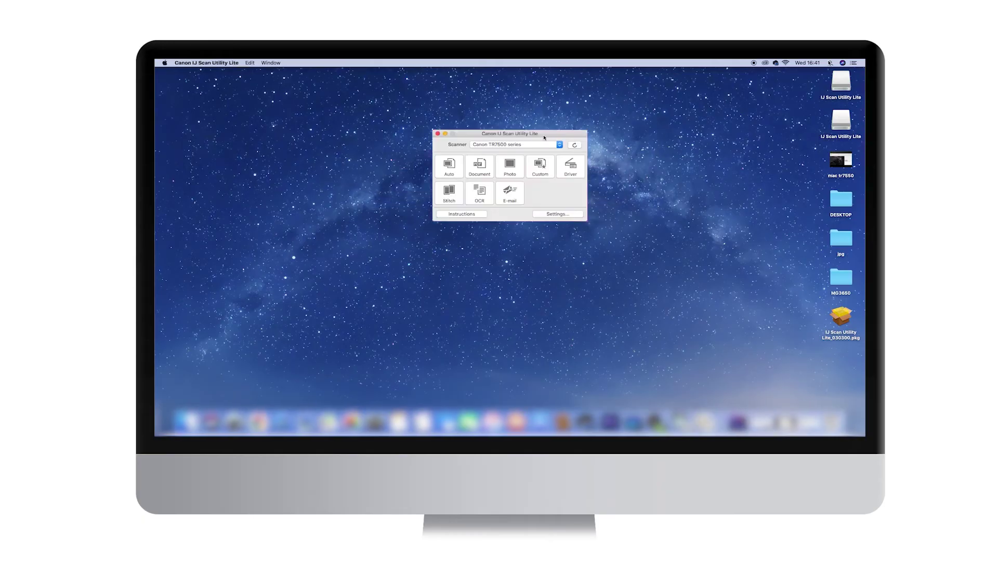
pyautogui.click(540, 145)
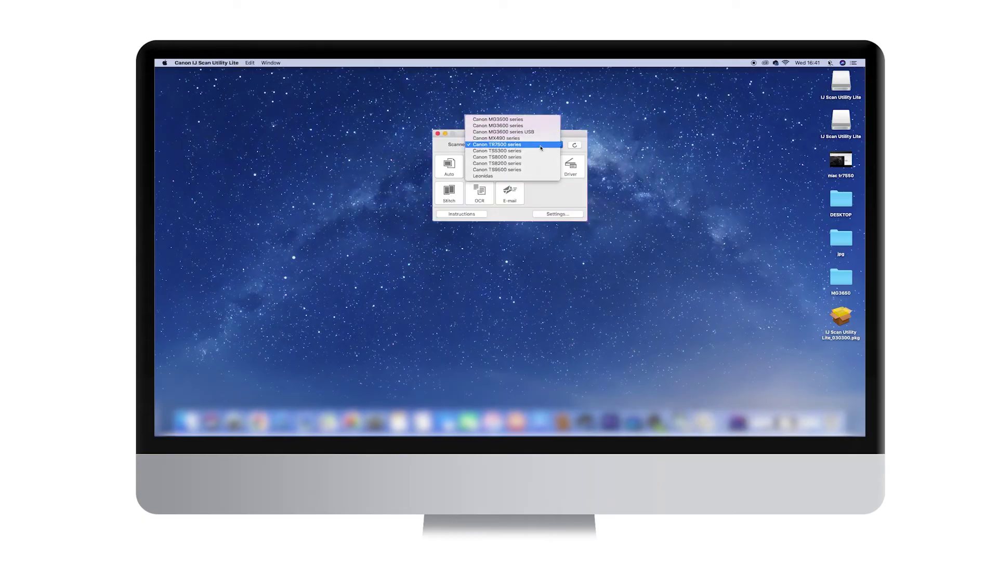
pyautogui.click(540, 148)
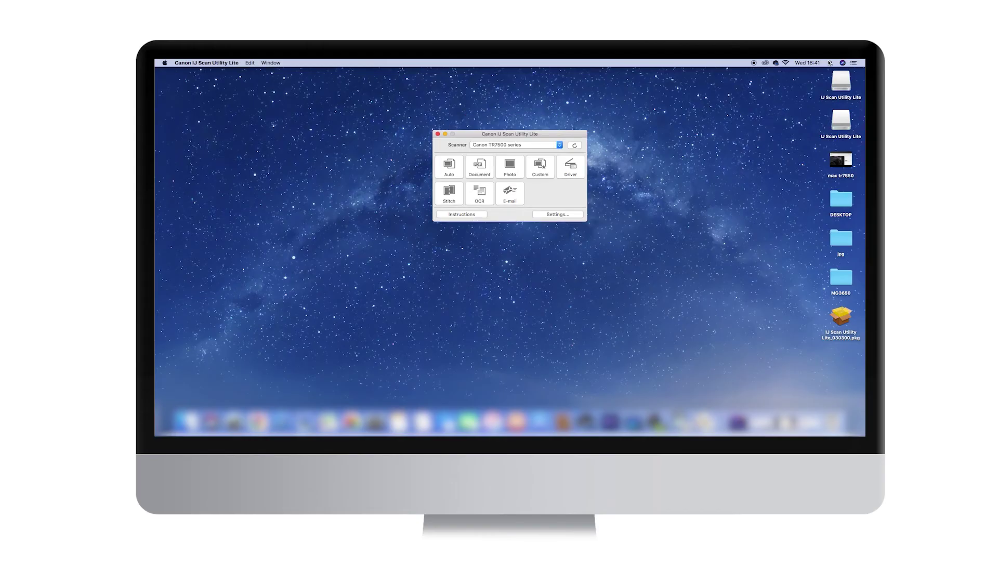
pyautogui.click(556, 215)
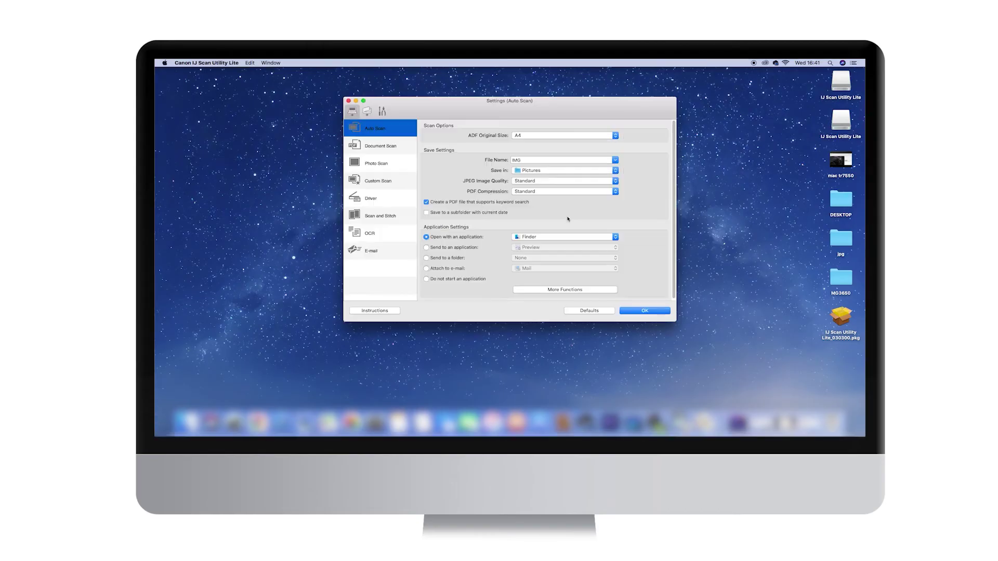
# Make Document Scan save its scans into the 'IJ SCAN UTILITY scans' folder
pyautogui.click(383, 148)
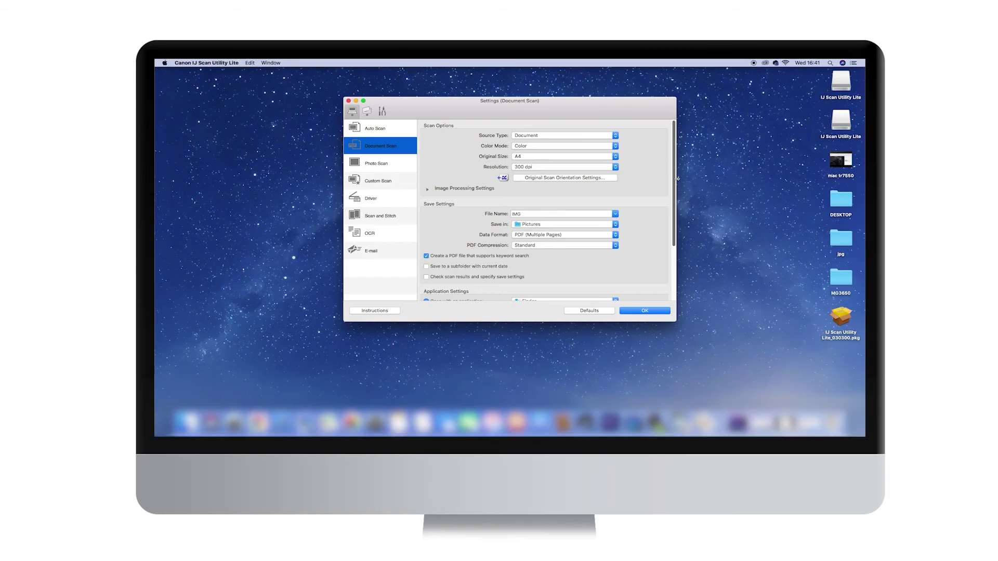
pyautogui.click(576, 227)
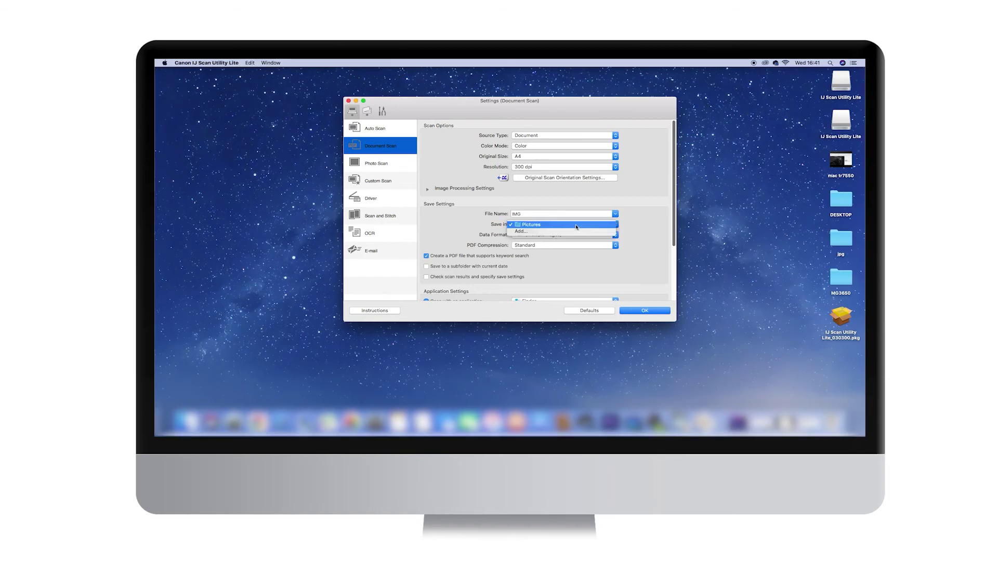
pyautogui.click(564, 231)
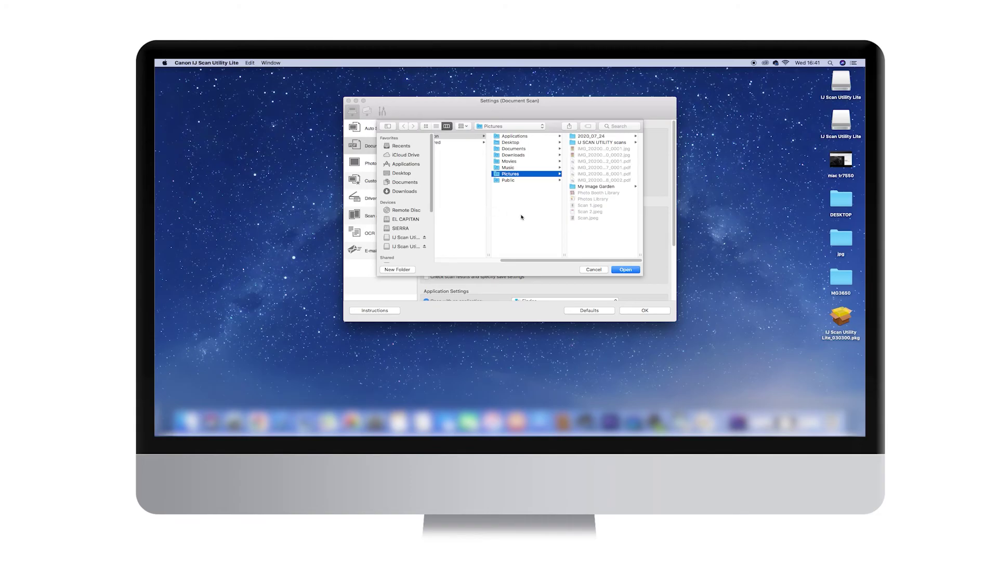
pyautogui.click(602, 142)
pyautogui.click(625, 269)
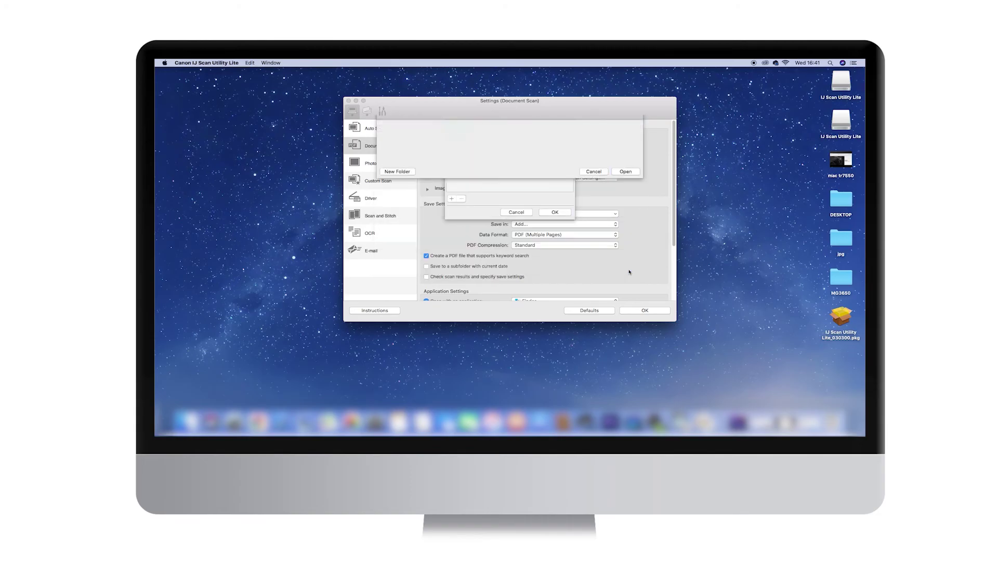
pyautogui.click(561, 212)
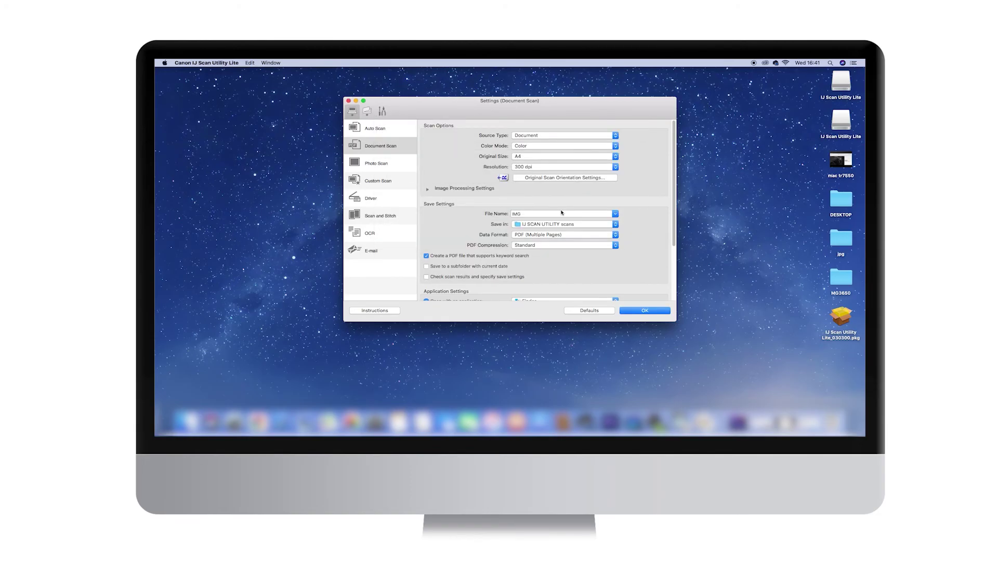
# Add Safari from Applications as the app that opens Document Scan results
pyautogui.moveTo(586, 323); pyautogui.dragTo(586, 391)
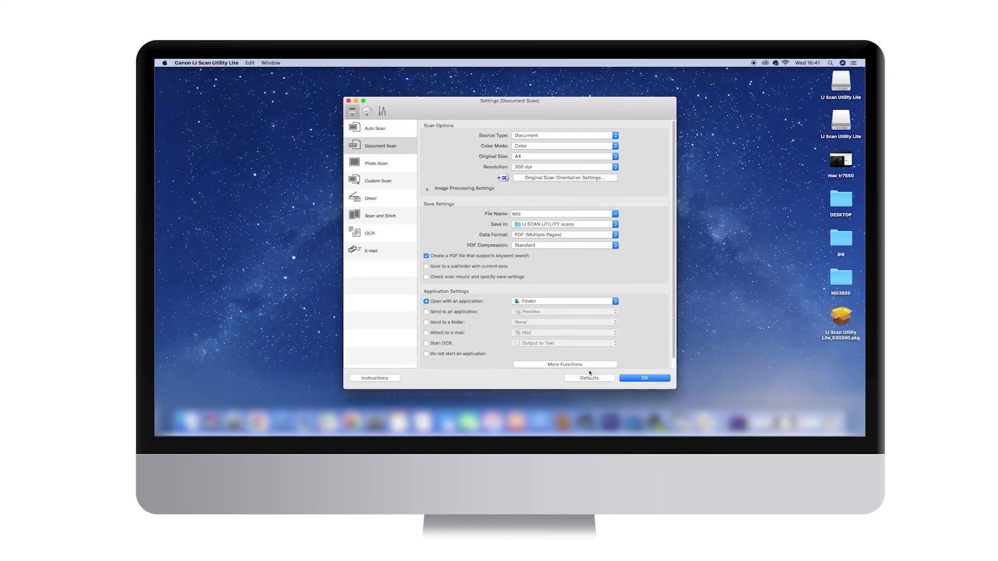
pyautogui.scroll(-1, 571, 312)
pyautogui.click(564, 296)
pyautogui.click(551, 307)
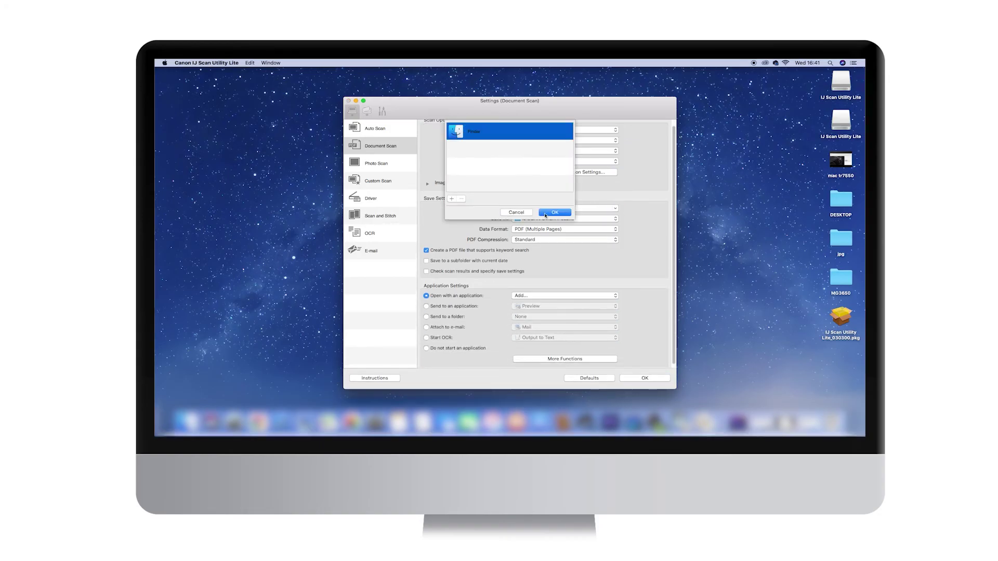
pyautogui.click(452, 199)
pyautogui.scroll(-5, 454, 197)
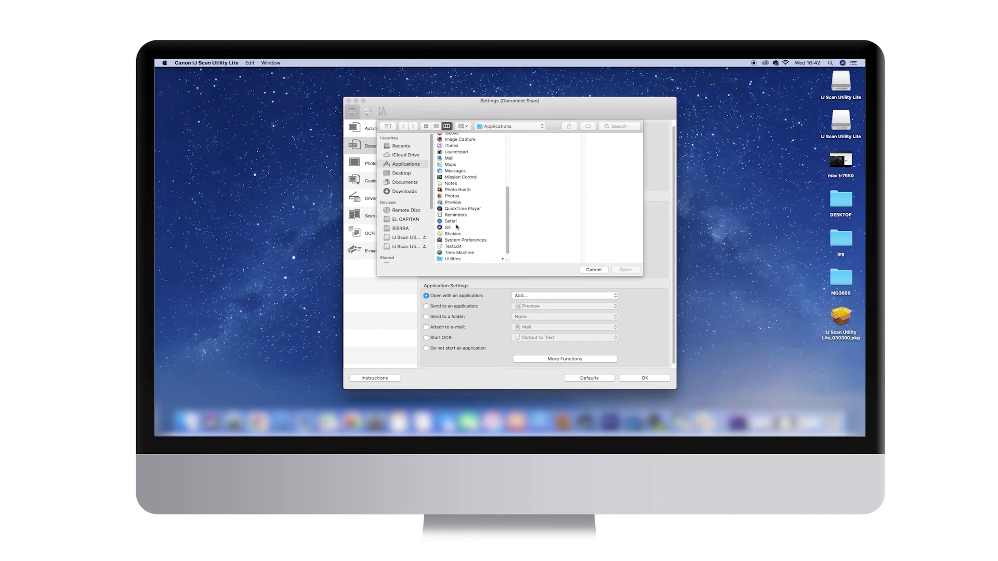
pyautogui.click(452, 222)
pyautogui.click(625, 270)
pyautogui.click(555, 213)
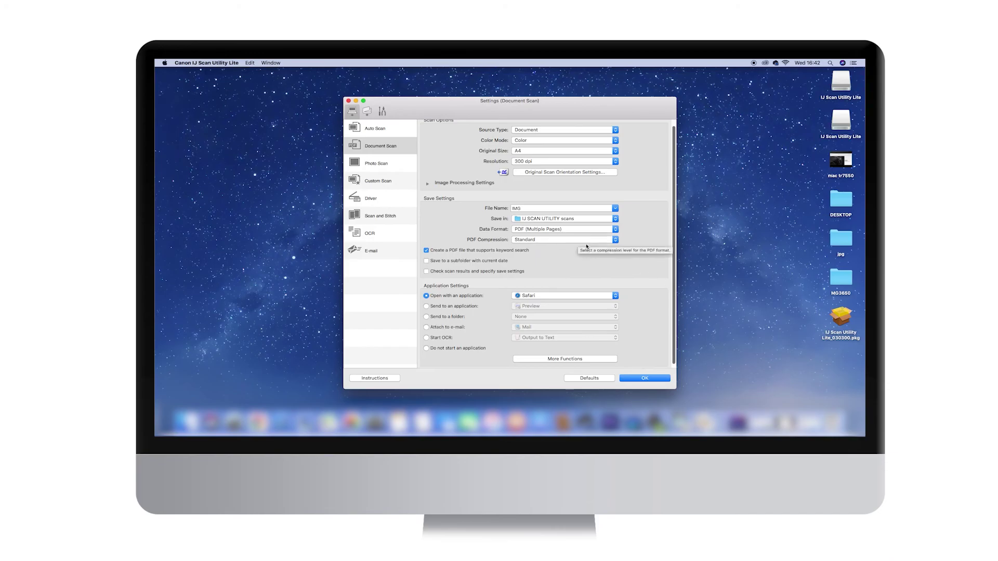
# Set the Document Scan source type to Document (ADF) and save the settings with OK
pyautogui.scroll(1, 644, 274)
pyautogui.scroll(1, 643, 273)
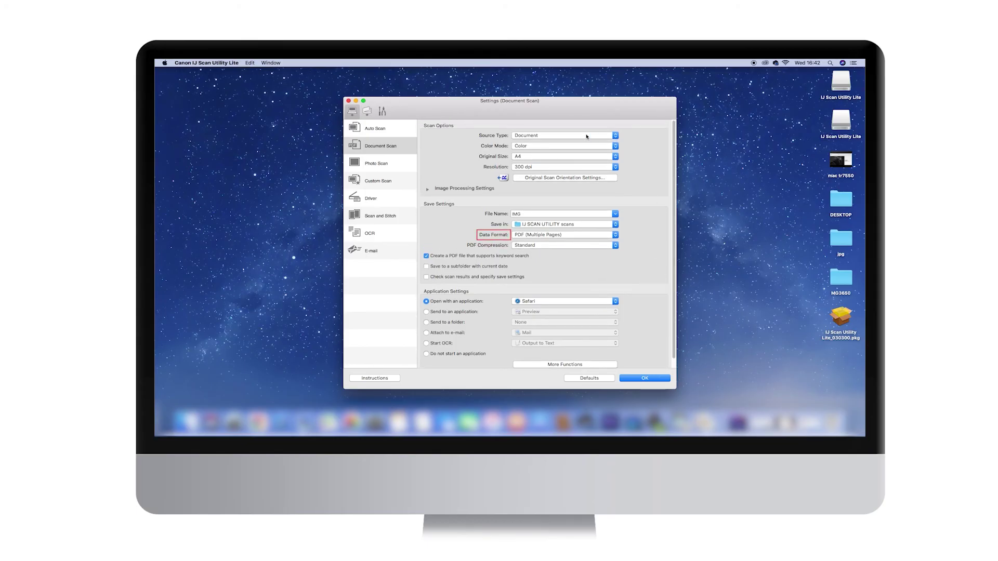
pyautogui.click(568, 137)
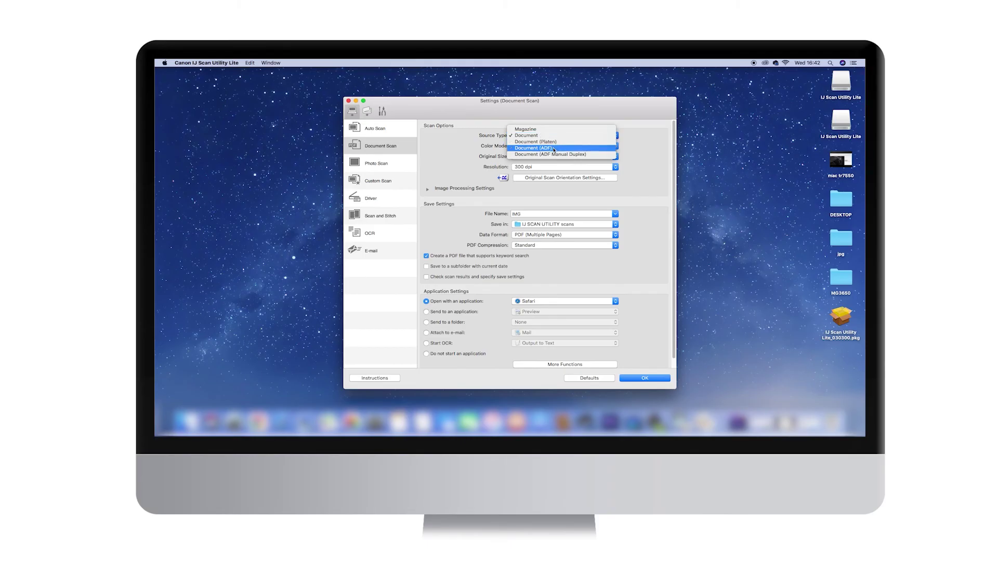
pyautogui.click(554, 148)
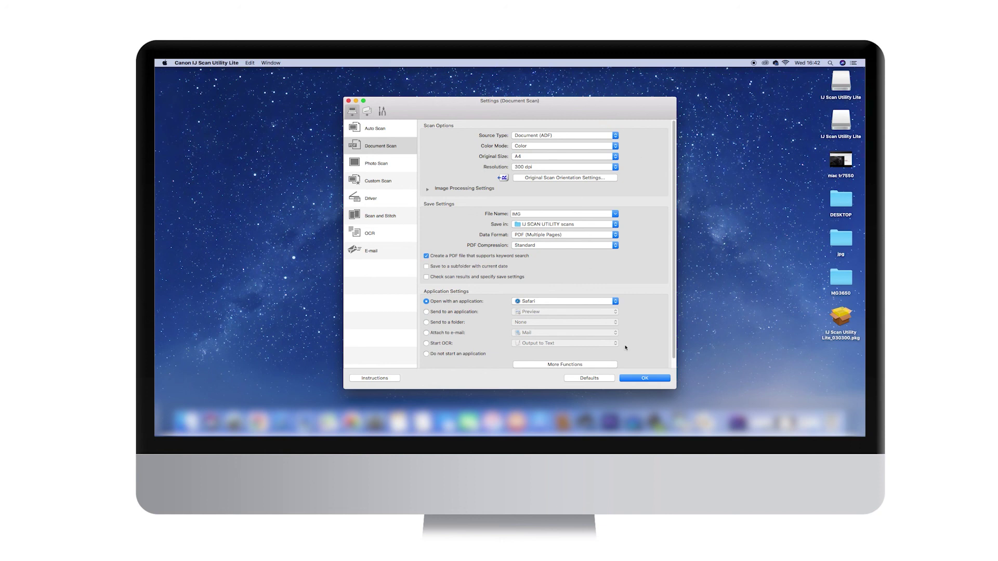
pyautogui.click(642, 377)
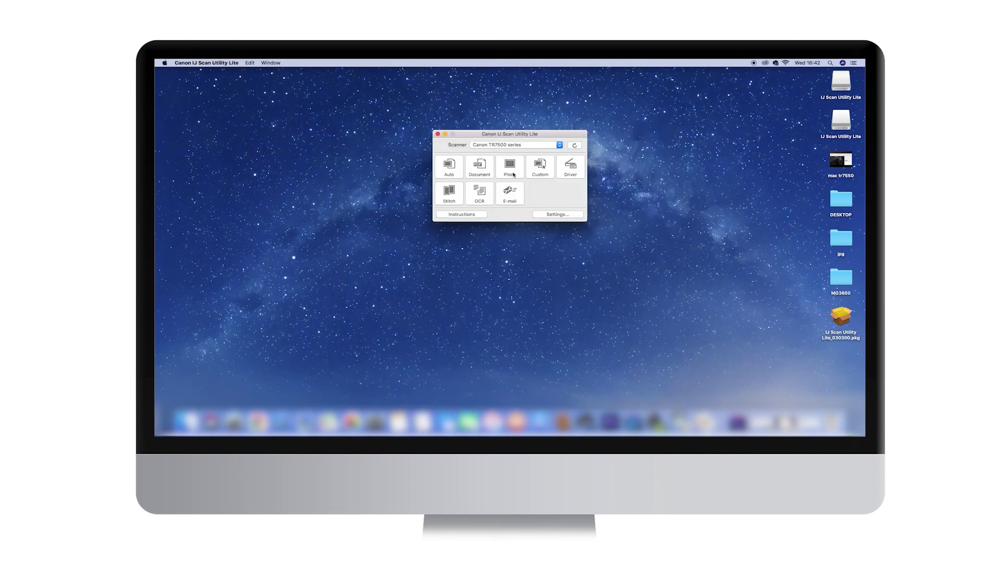
# Start a scan with the Document button
pyautogui.click(483, 171)
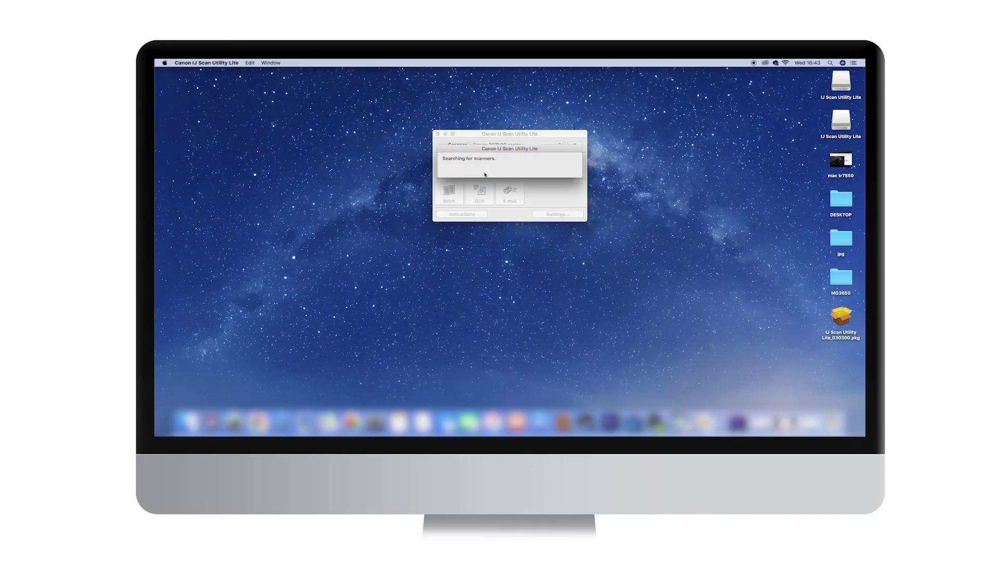